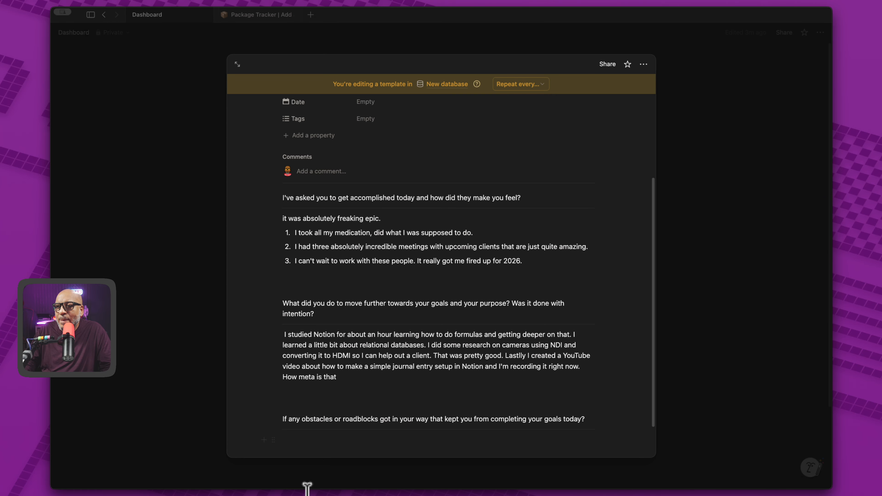
Step: Write the obstacles answer about the messy office under the third prompt
click(307, 440)
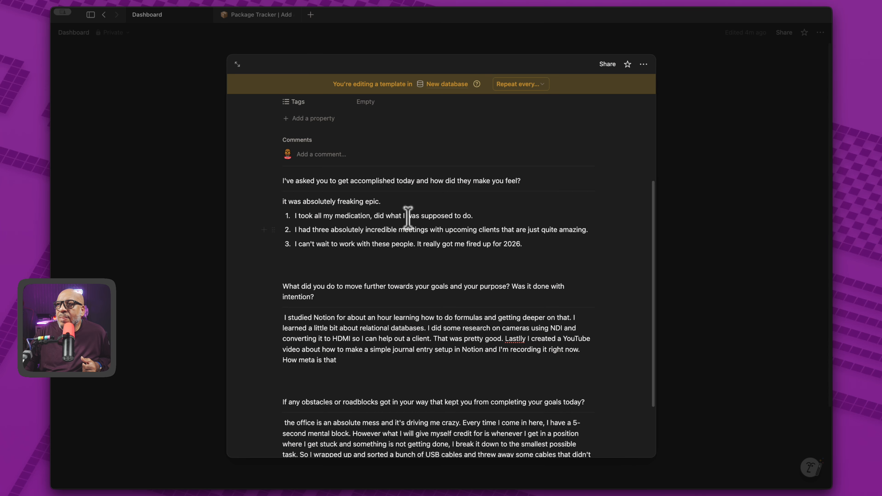
scroll(486, 278, up, 1)
scroll(486, 278, up, 1)
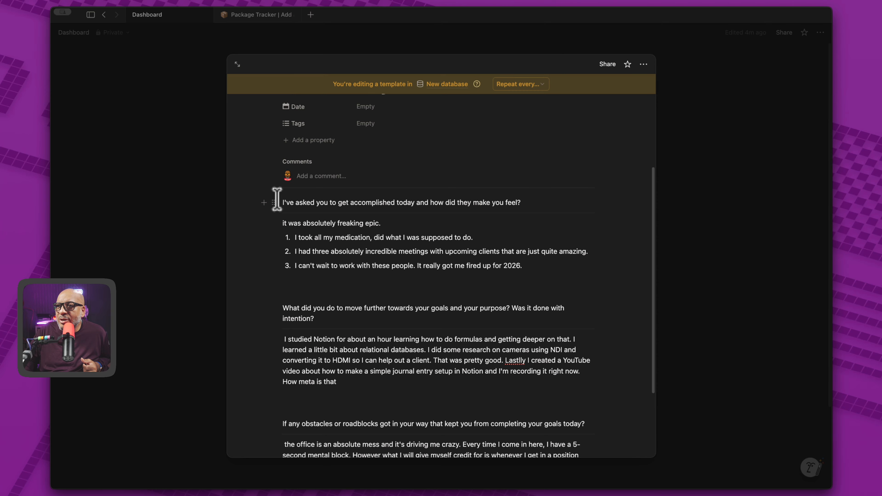
Step: Delete the first answer and its numbered list, undoing an accidental block move
drag(278, 199, 596, 424)
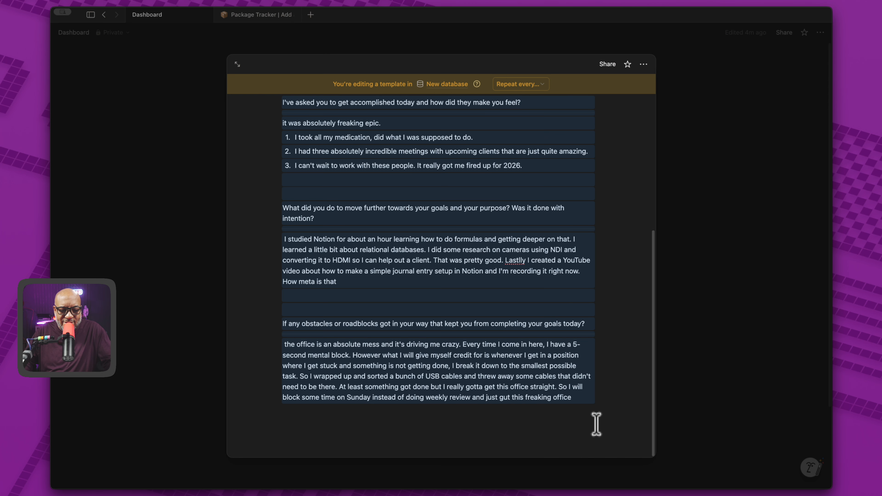
click(558, 422)
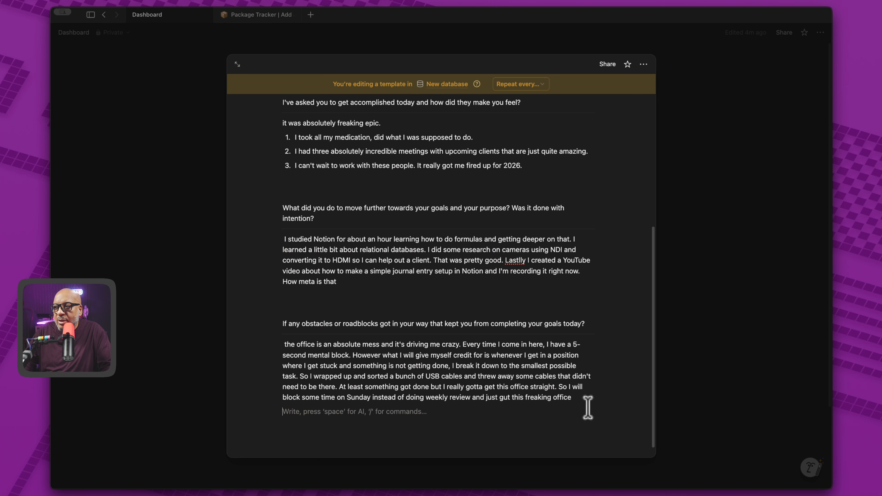
scroll(323, 166, up, 2)
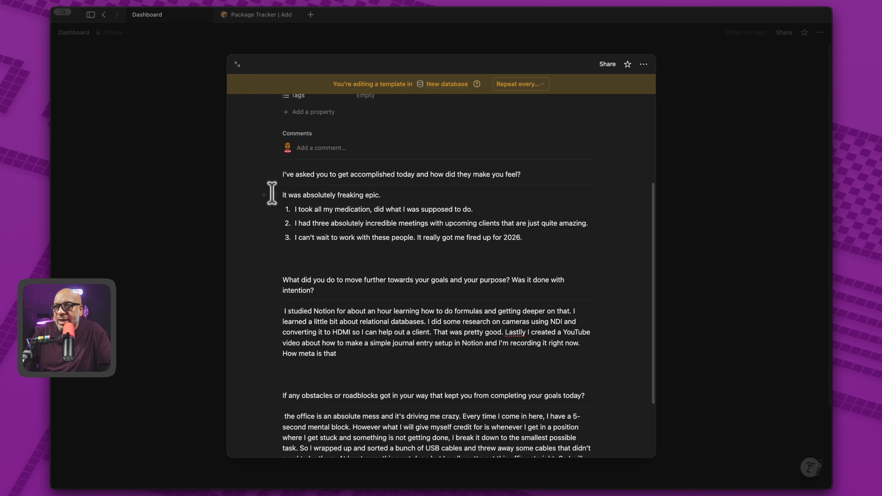
drag(273, 194, 511, 246)
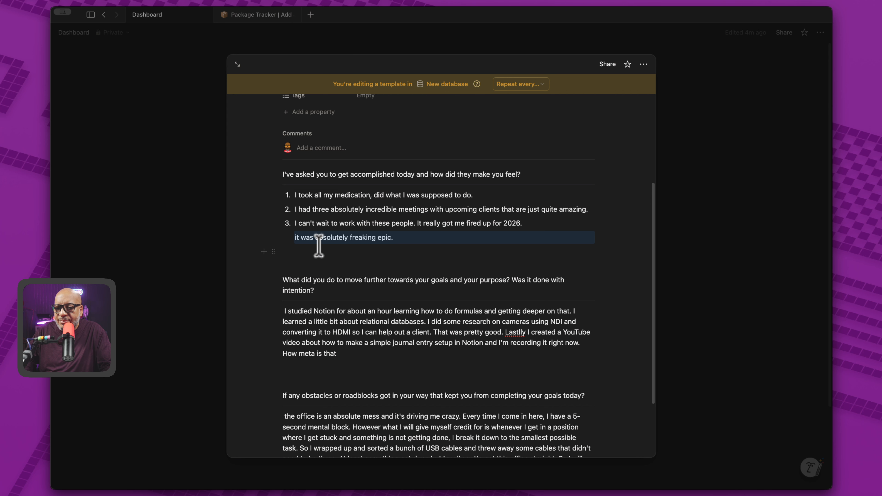
key(super+z)
drag(589, 254, 252, 190)
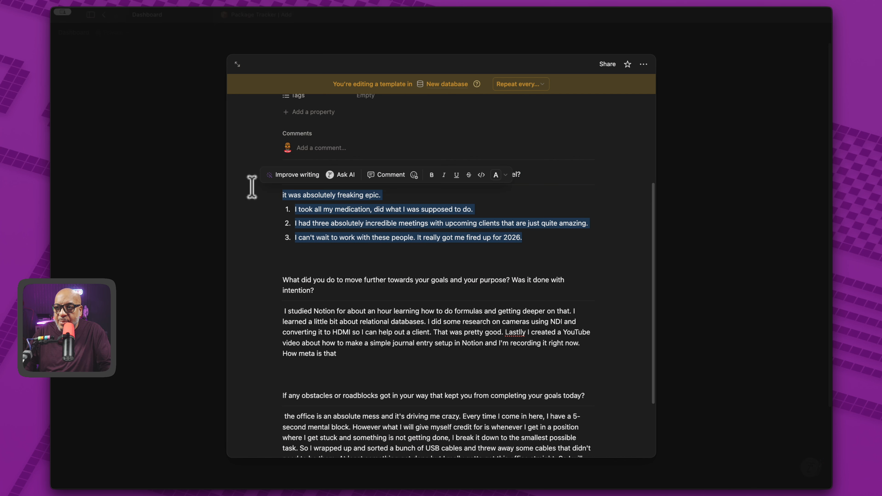
key(BackSpace)
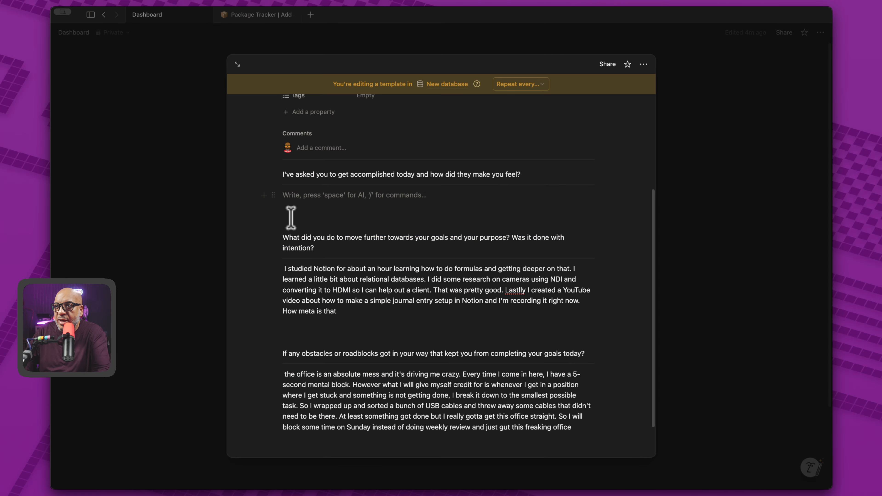
Step: Delete the second answer paragraph and the messy-office paragraph under the third prompt
drag(280, 267, 351, 312)
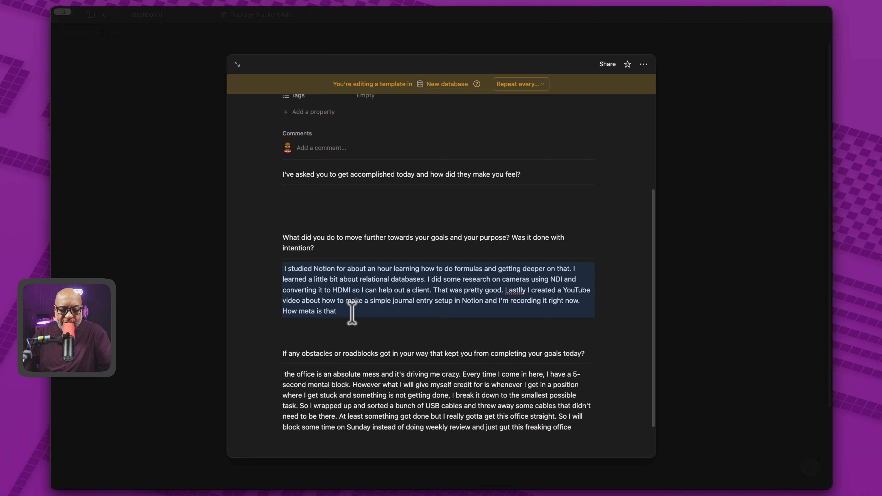
key(BackSpace)
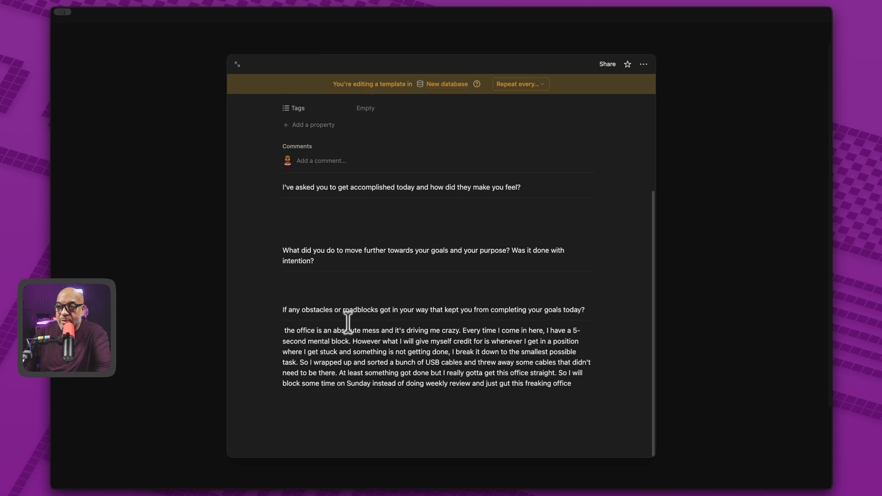
drag(284, 330, 652, 415)
key(super+c)
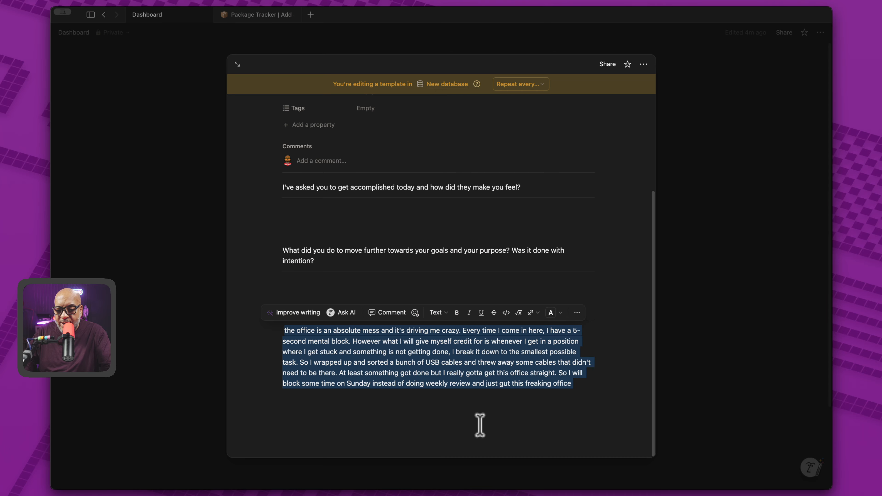
key(BackSpace)
scroll(542, 228, up, 2)
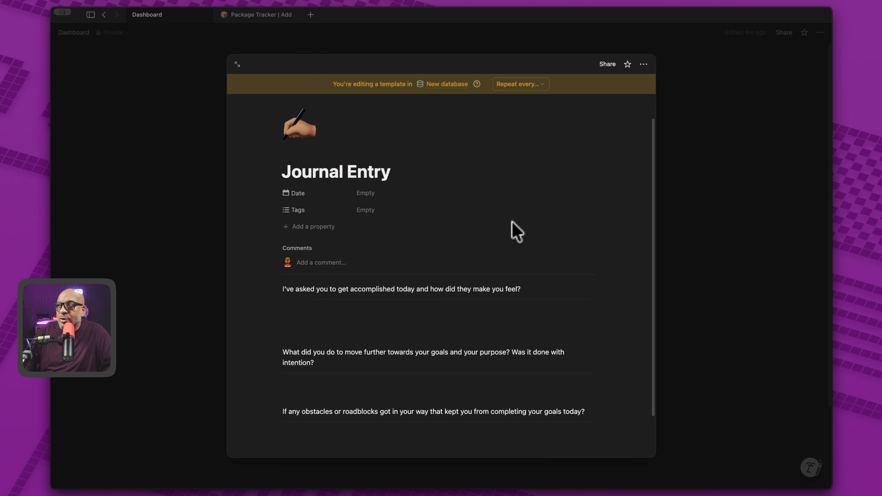
scroll(513, 343, down, 1)
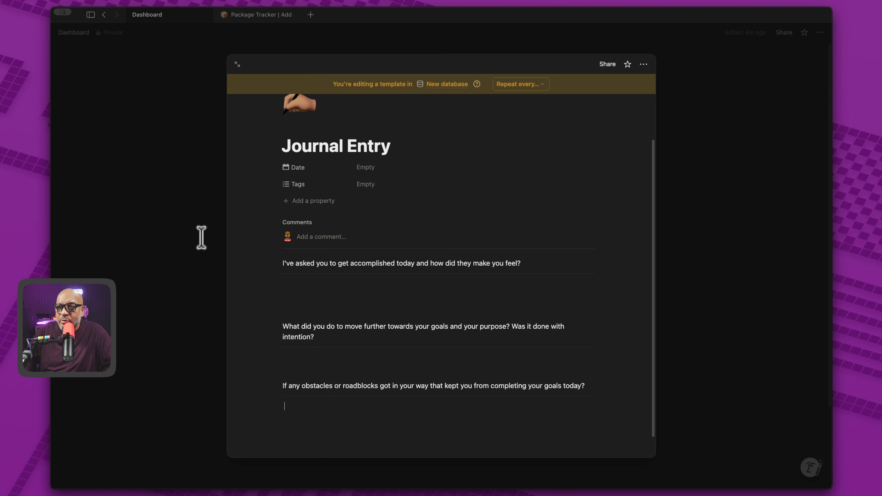
Step: Add a November 14 Journal Entry from the template and paste in all three answers
click(151, 133)
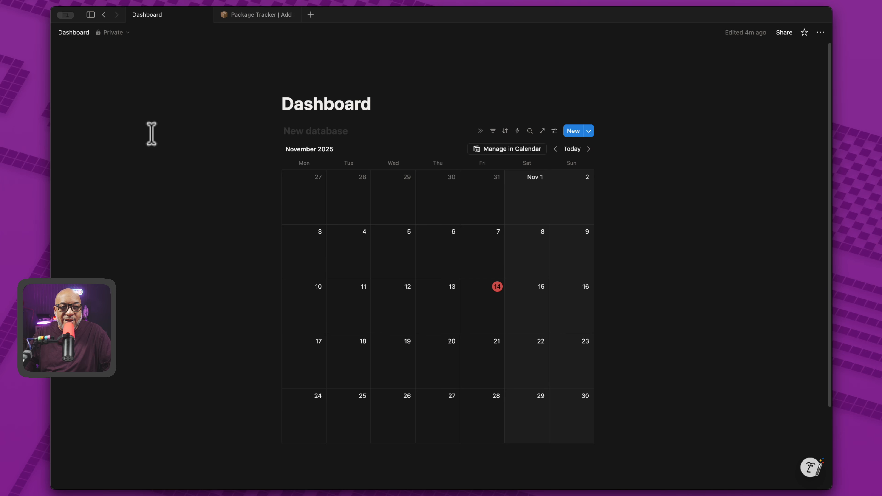
click(469, 290)
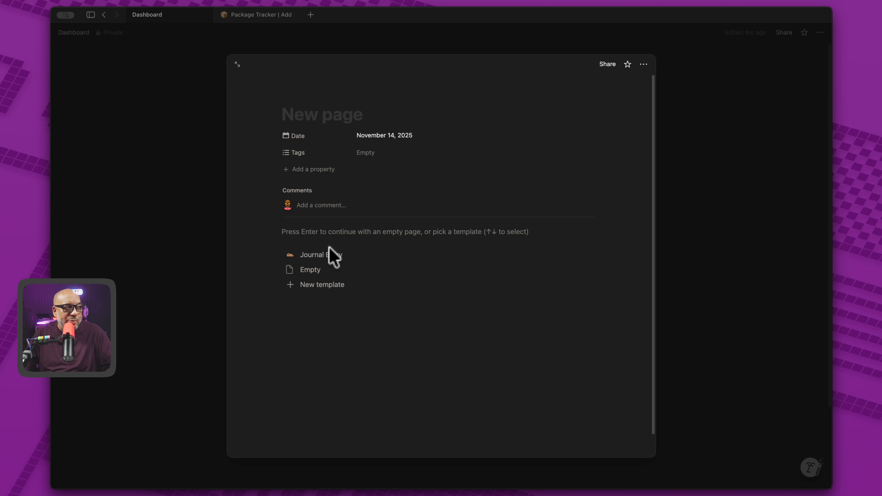
click(348, 259)
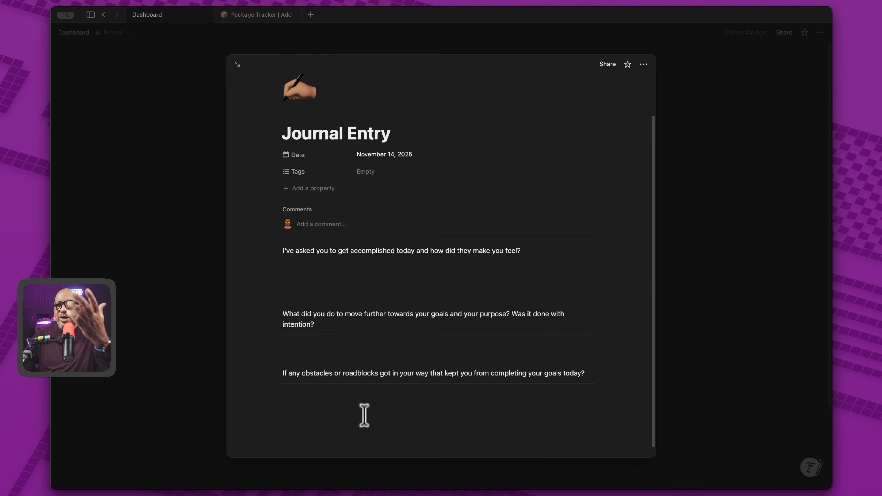
click(310, 398)
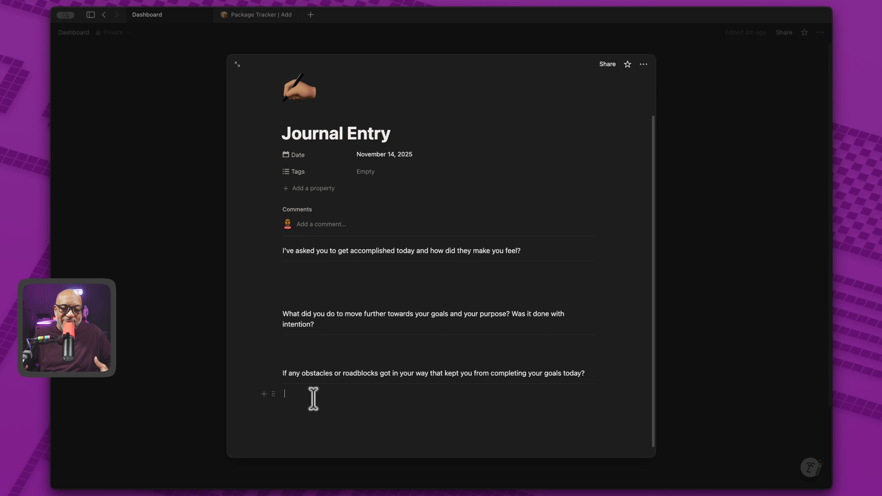
key(super+v)
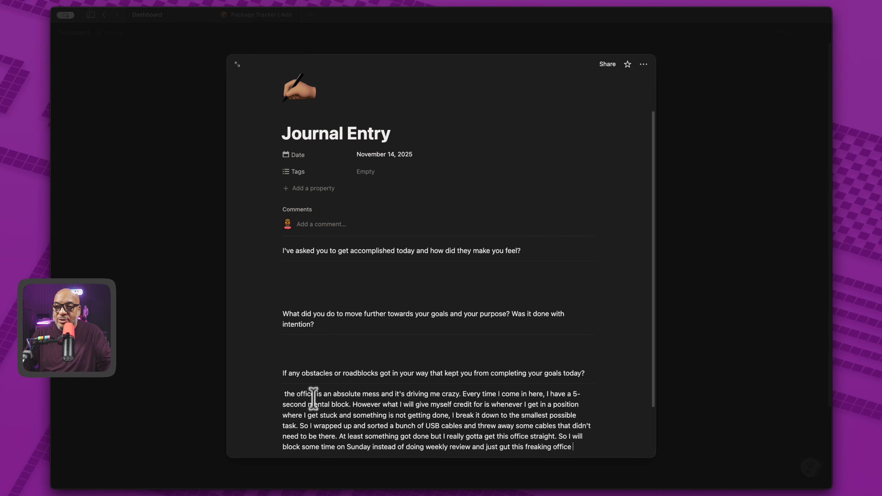
click(321, 346)
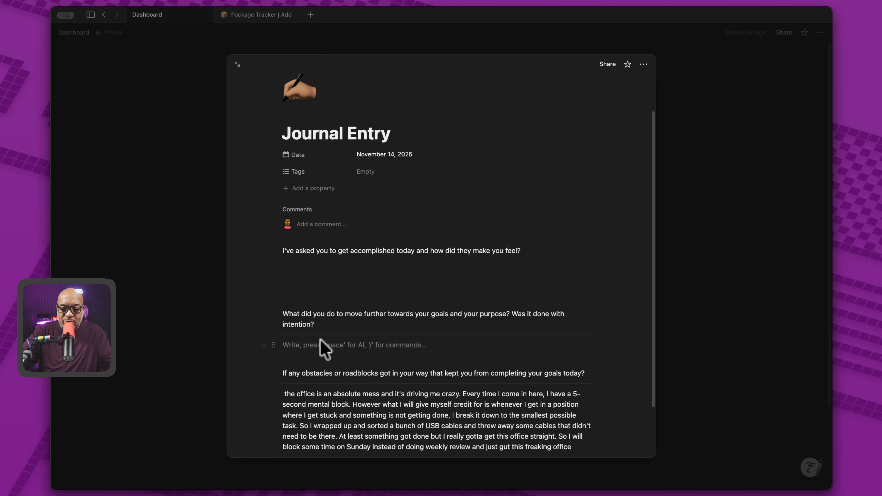
text(I studied Notion for about an hour learning how to do formulas and getting deeper on that. I learned a little bit about relational databases. I did some research on cameras using NDI and converting it to HDMI so I can help out a client. That was pretty good. Lastlly I created a YouTube video about how to make a simple journal entry setup in Notion and I'm recording it right now. How meta is that)
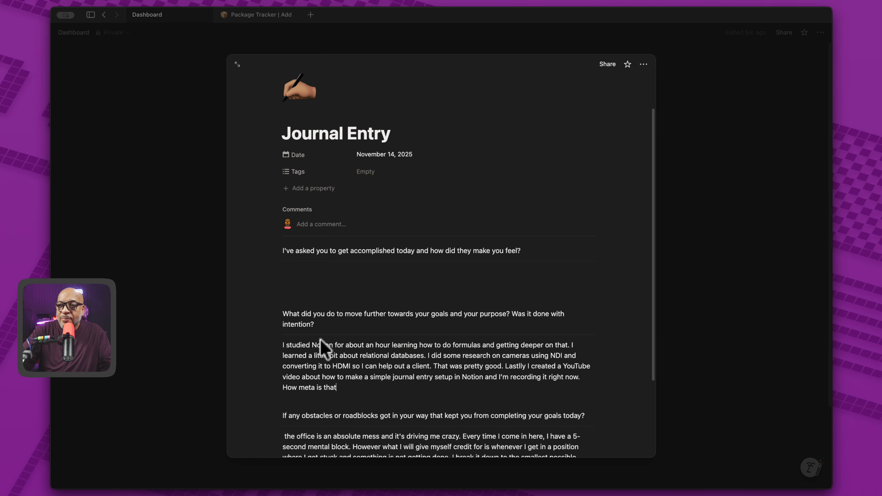
click(290, 272)
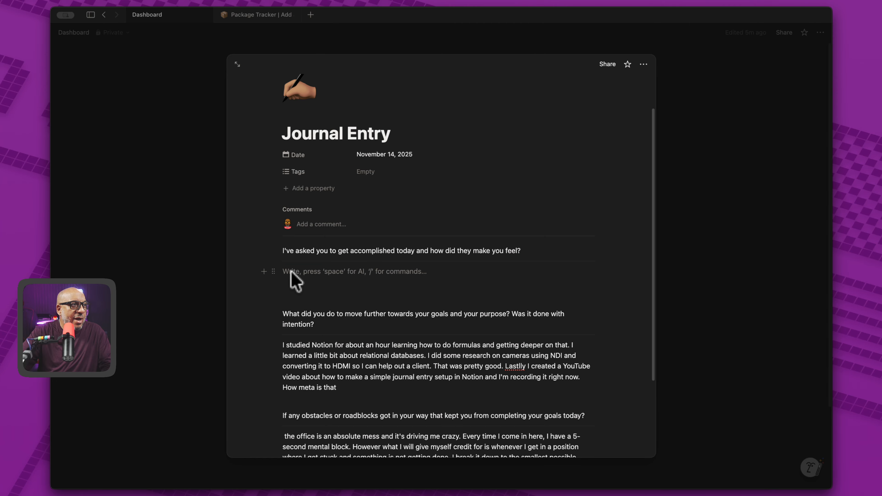
text(it was absolutely freaking epic. I took all my medication, did what I was supposed to do. I had three absolutely incredible meetings with upcoming clients that are just quite amazing. I can't wait to work with these people. It really got me fired up for 2026.)
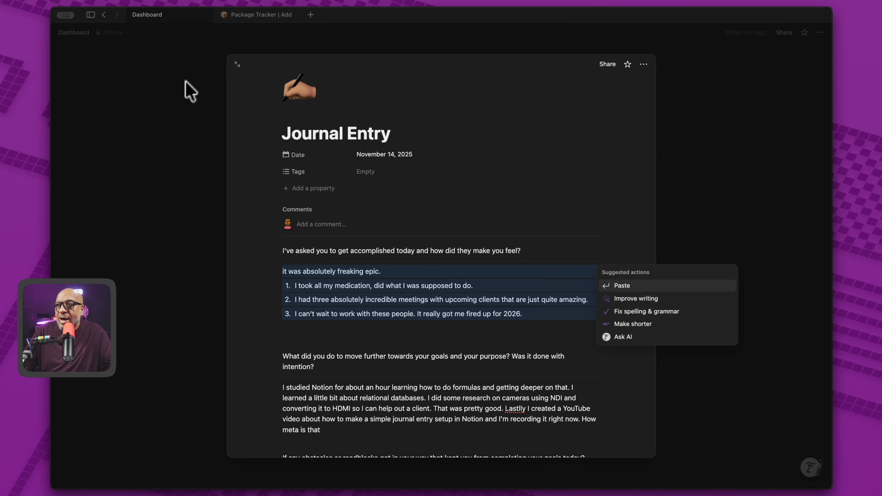
Step: Start a new November 13 entry using the Journal Entry template
click(188, 91)
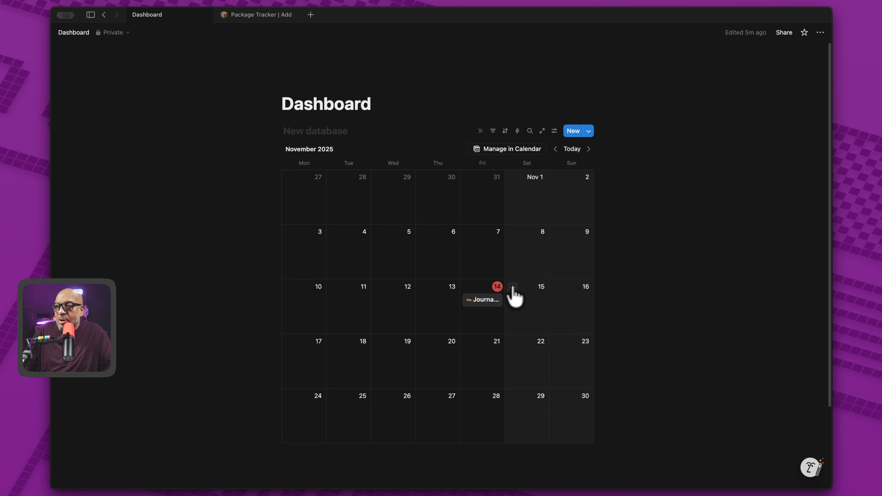
click(423, 287)
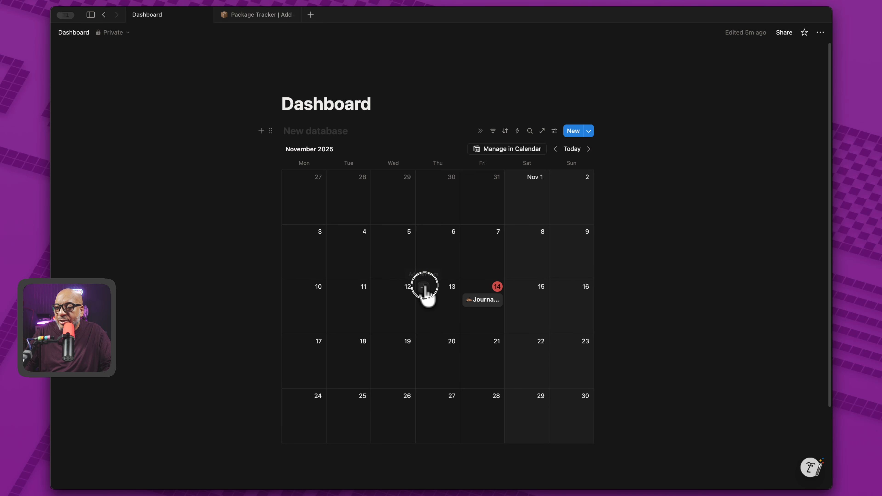
click(328, 252)
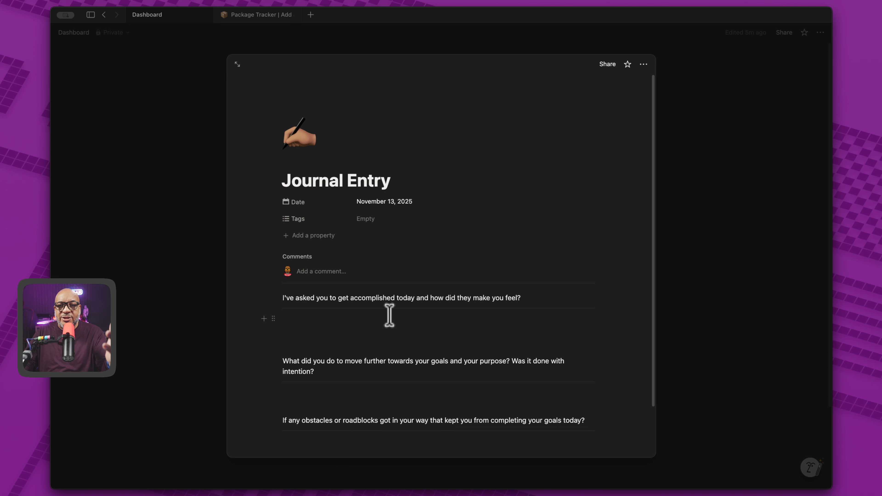
scroll(389, 315, down, 3)
Step: Insert lorem ipsum text under the first and second questions, then close the entry
click(283, 266)
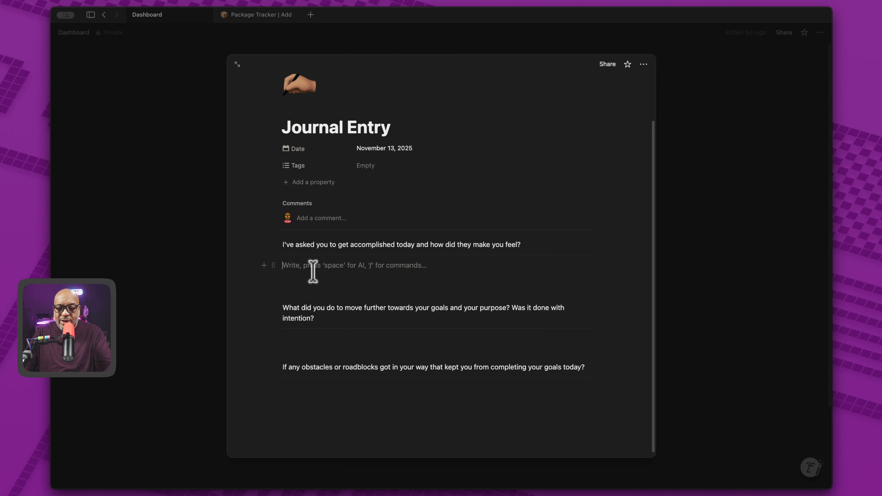
text(lor)
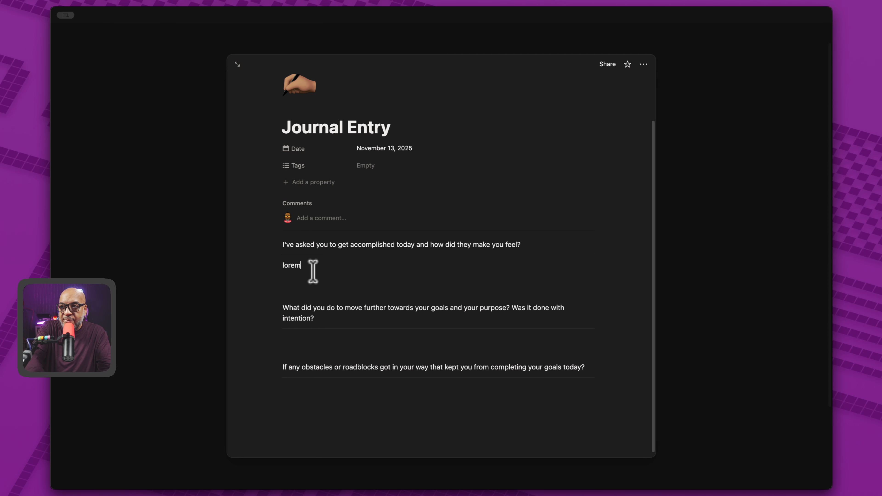
text(e m)
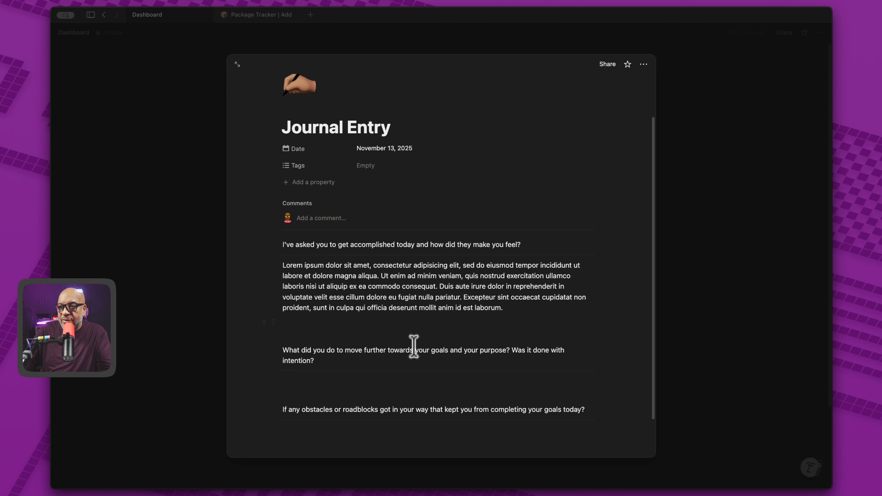
click(346, 383)
text(l)
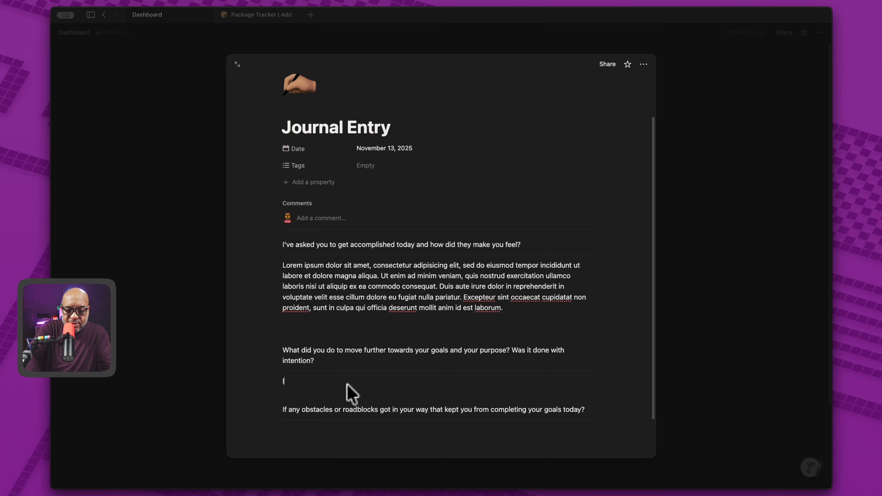
text(orem)
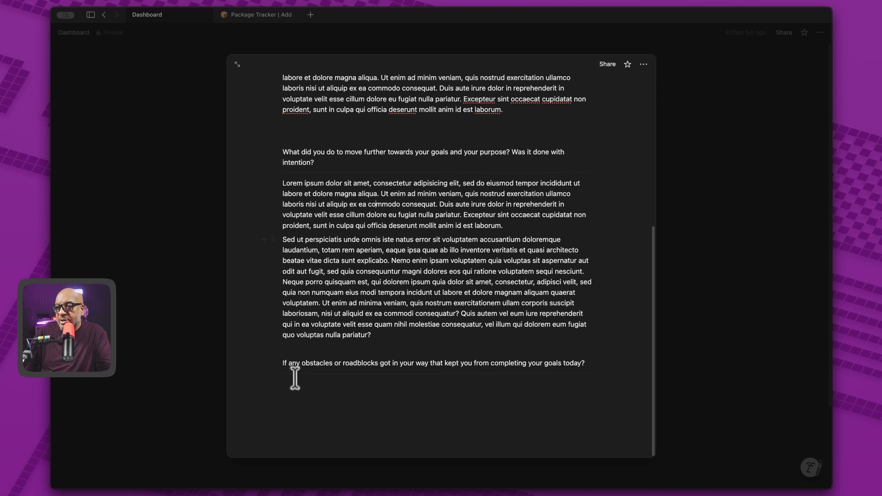
text(lorem)
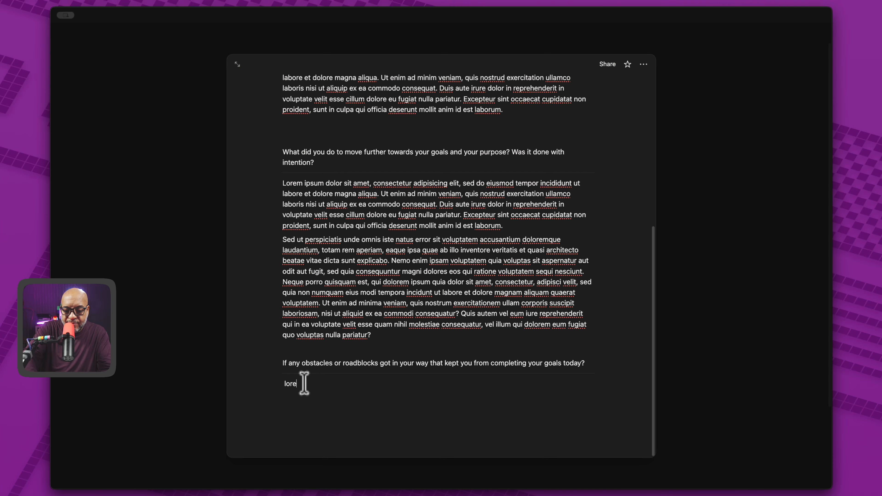
click(165, 155)
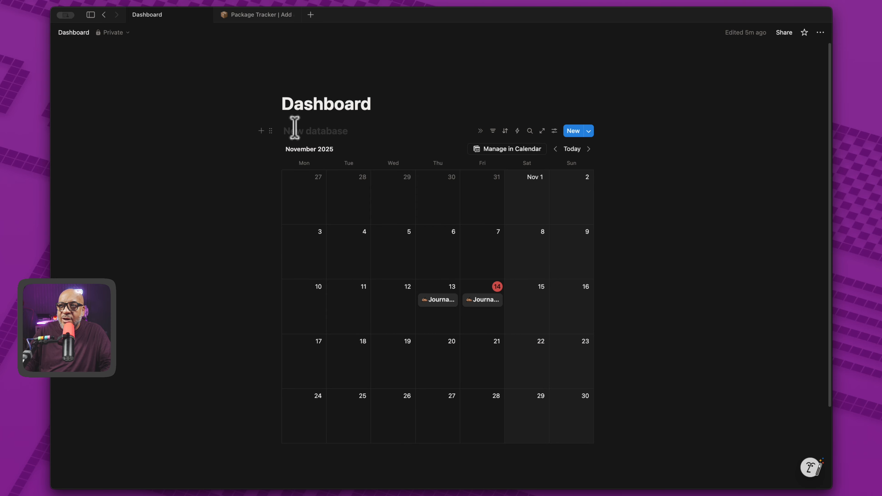
Step: Replace the 'New database' placeholder title with 'Journal Entries'
click(321, 130)
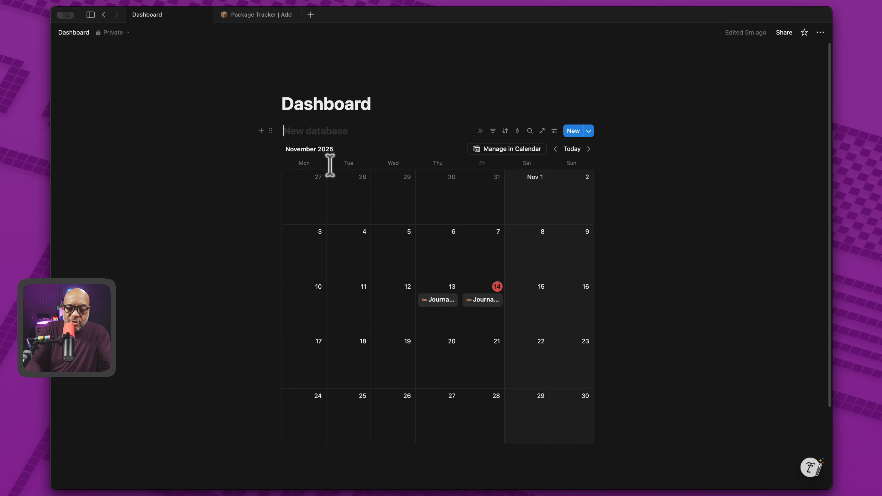
text(JPurnal)
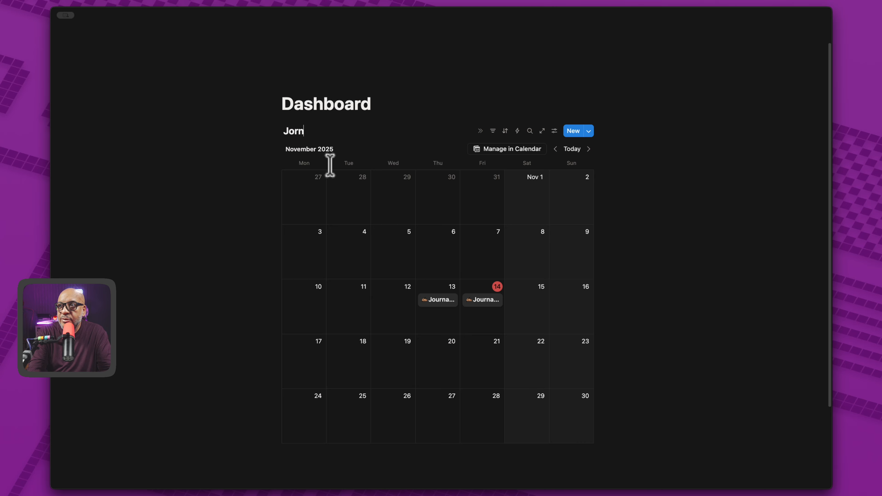
text(rnal Entries)
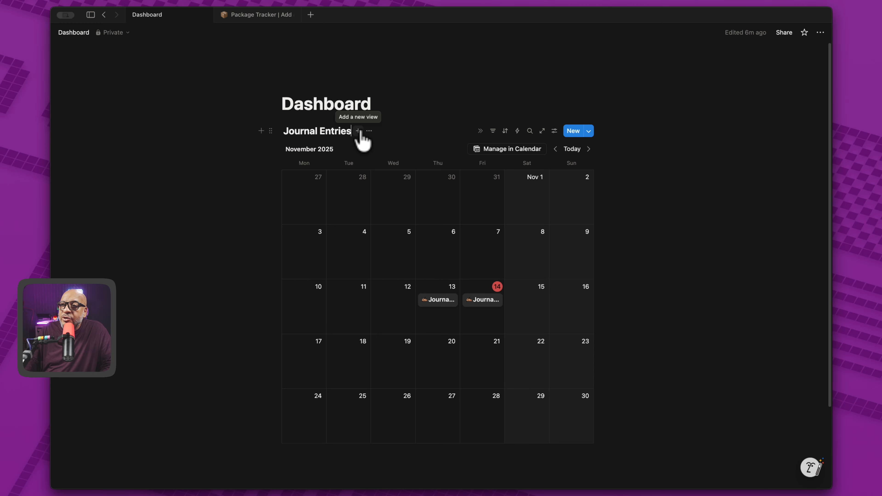
Step: Add a table view named 'Table' to the Journal Entries database
click(359, 131)
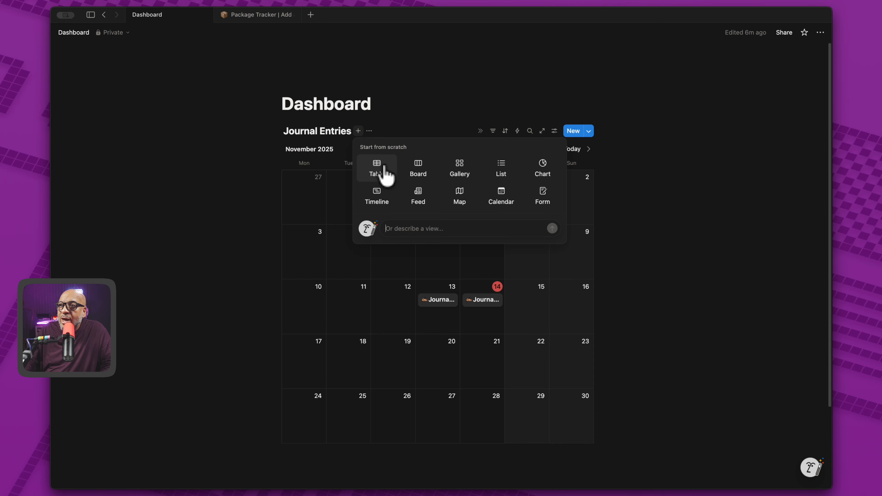
click(381, 177)
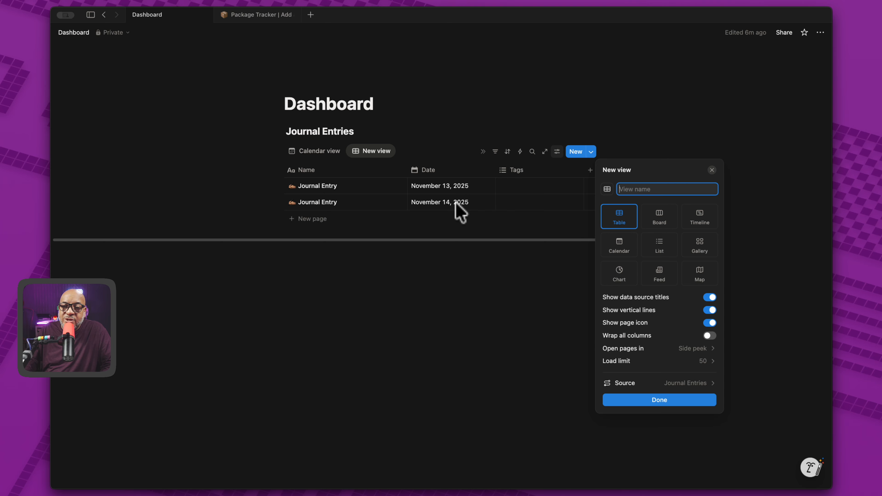
click(409, 314)
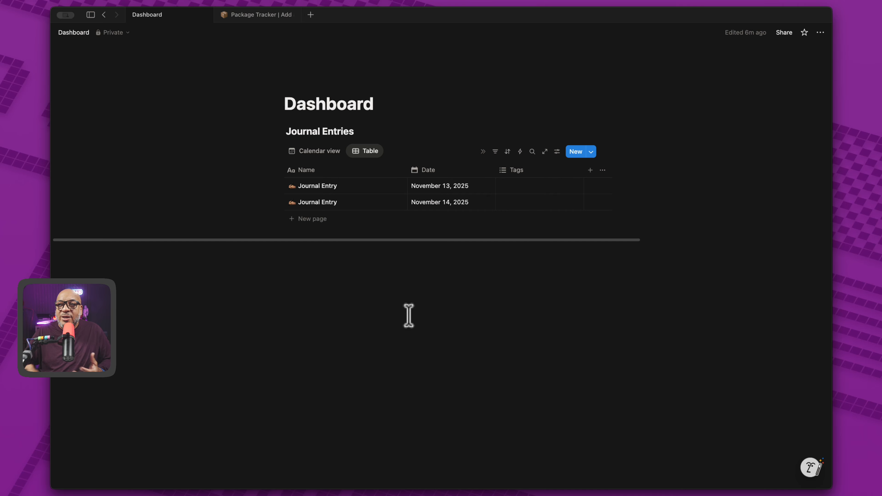
Step: Open the November 13 entry in a side peek next to the table
click(352, 189)
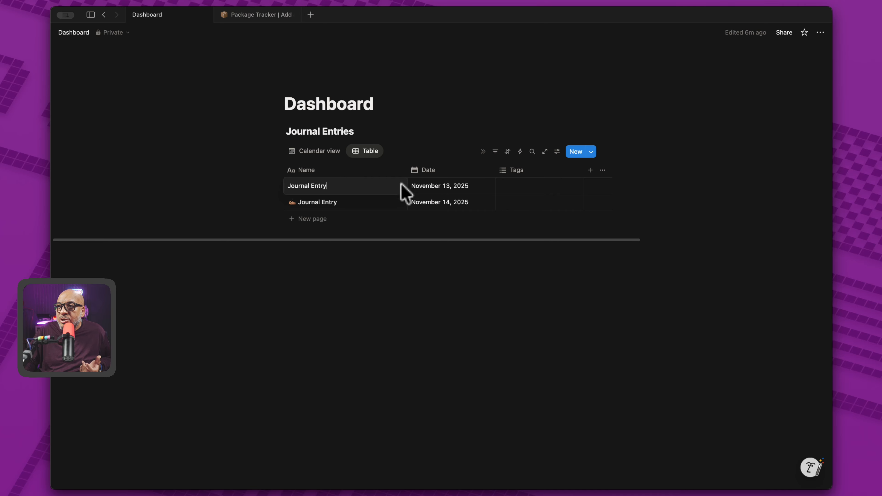
key(Escape)
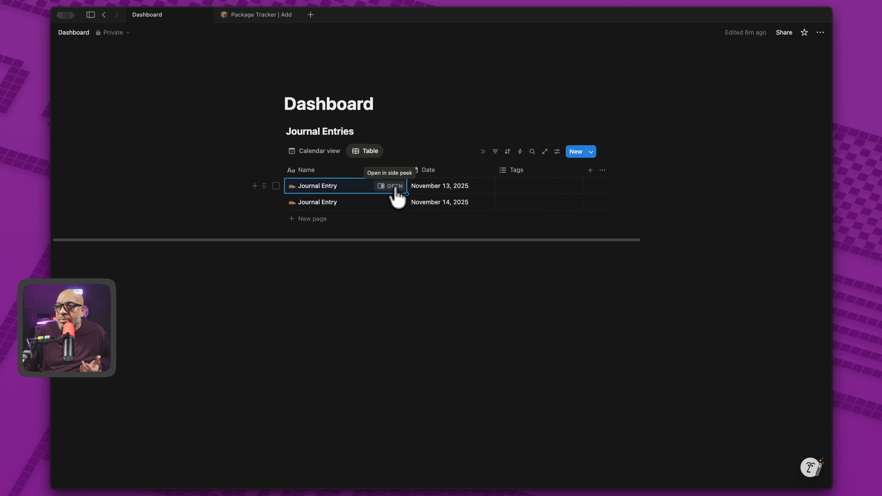
click(395, 188)
scroll(653, 368, down, 5)
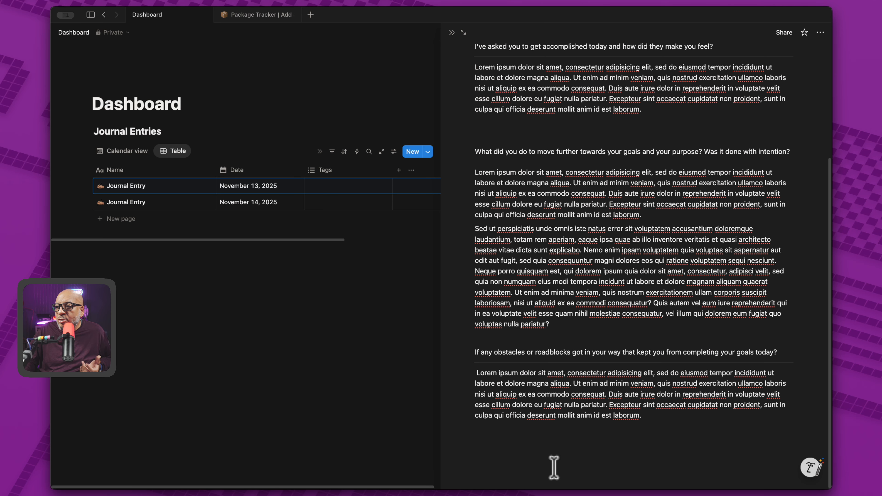
Step: Add a 'YouTube Upload' heading after the entry's last paragraph
click(544, 442)
key(Return)
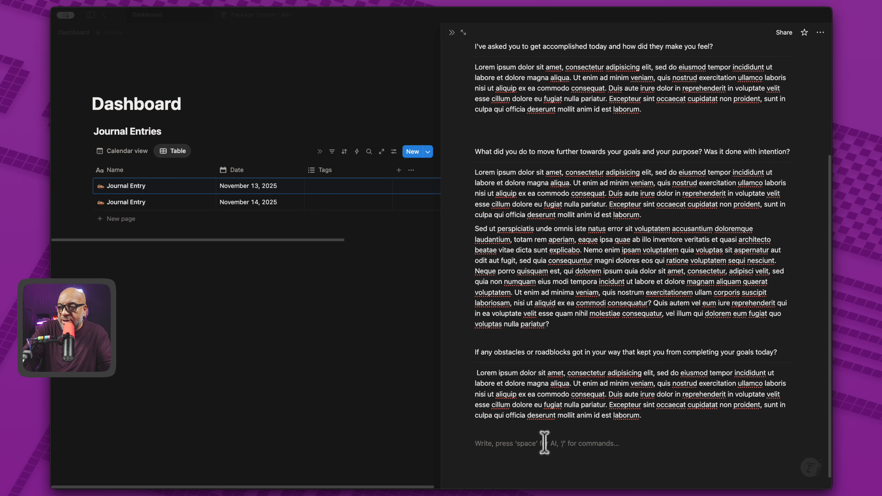
text(/)
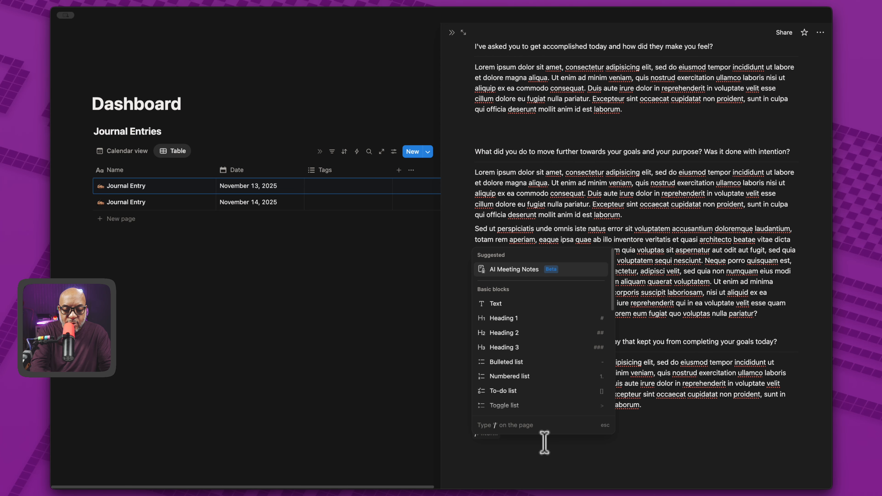
key(Down)
key(Down)
key(Down)
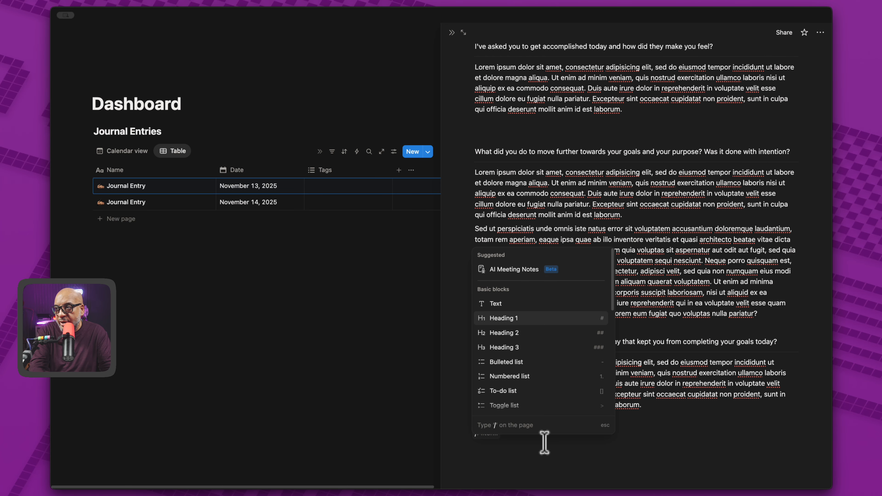
key(Return)
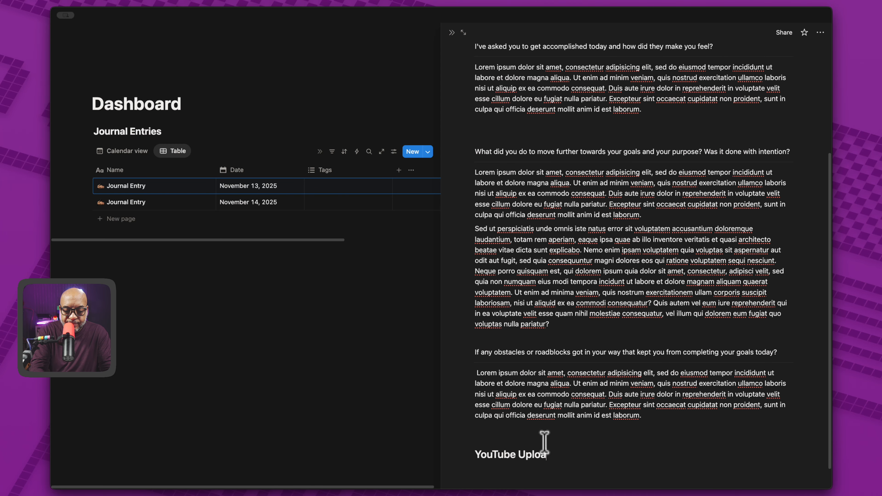
key(Return)
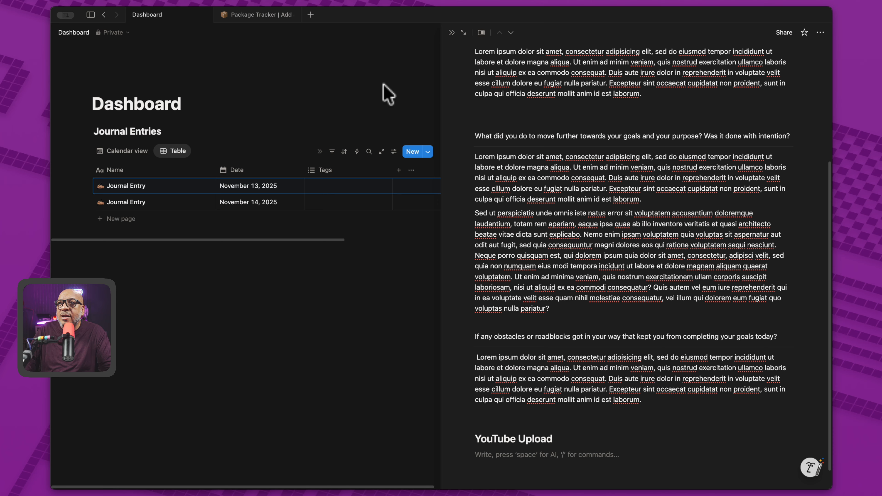
Step: Embed the pasted YouTube link under the heading, close the entry, and return to Calendar view
click(349, 51)
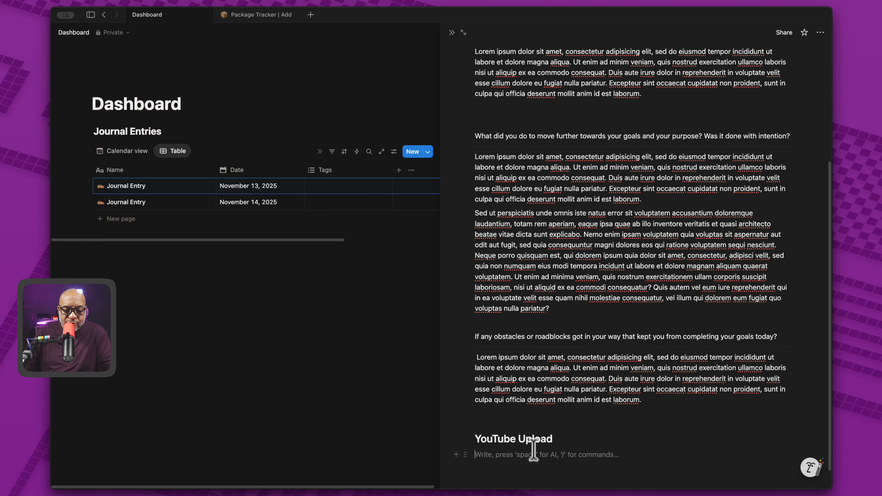
key(super+v)
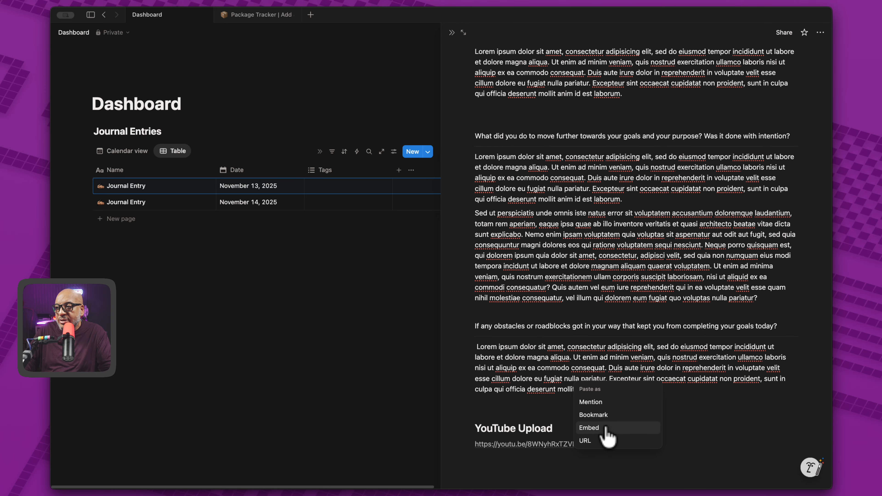
click(606, 429)
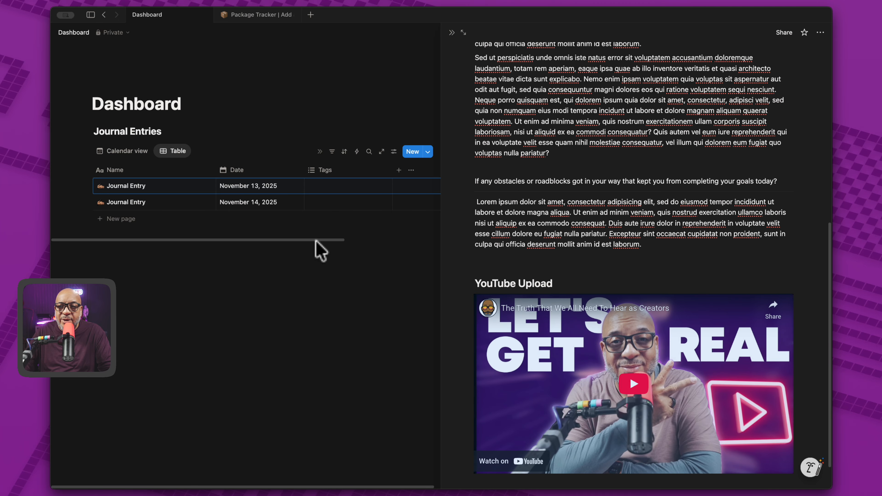
click(240, 288)
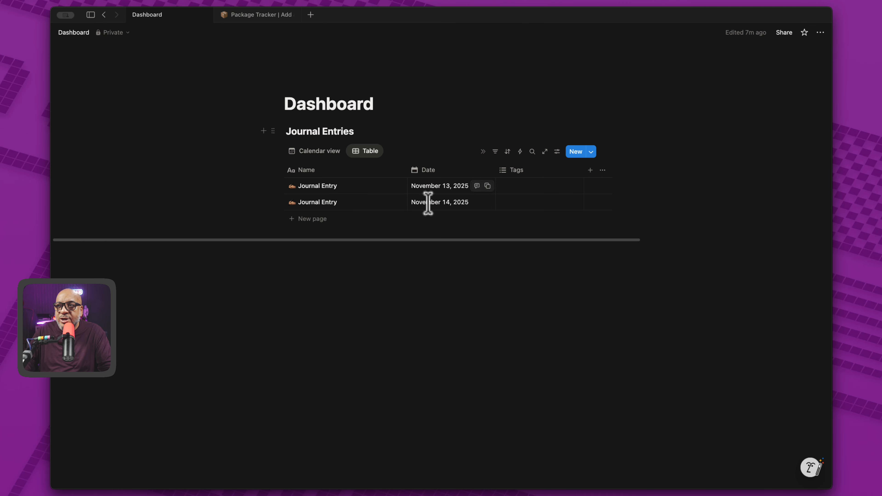
click(313, 151)
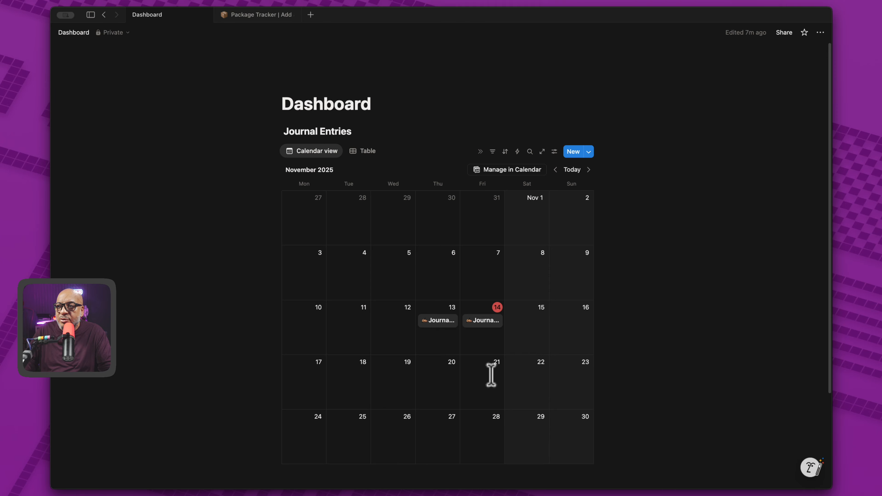